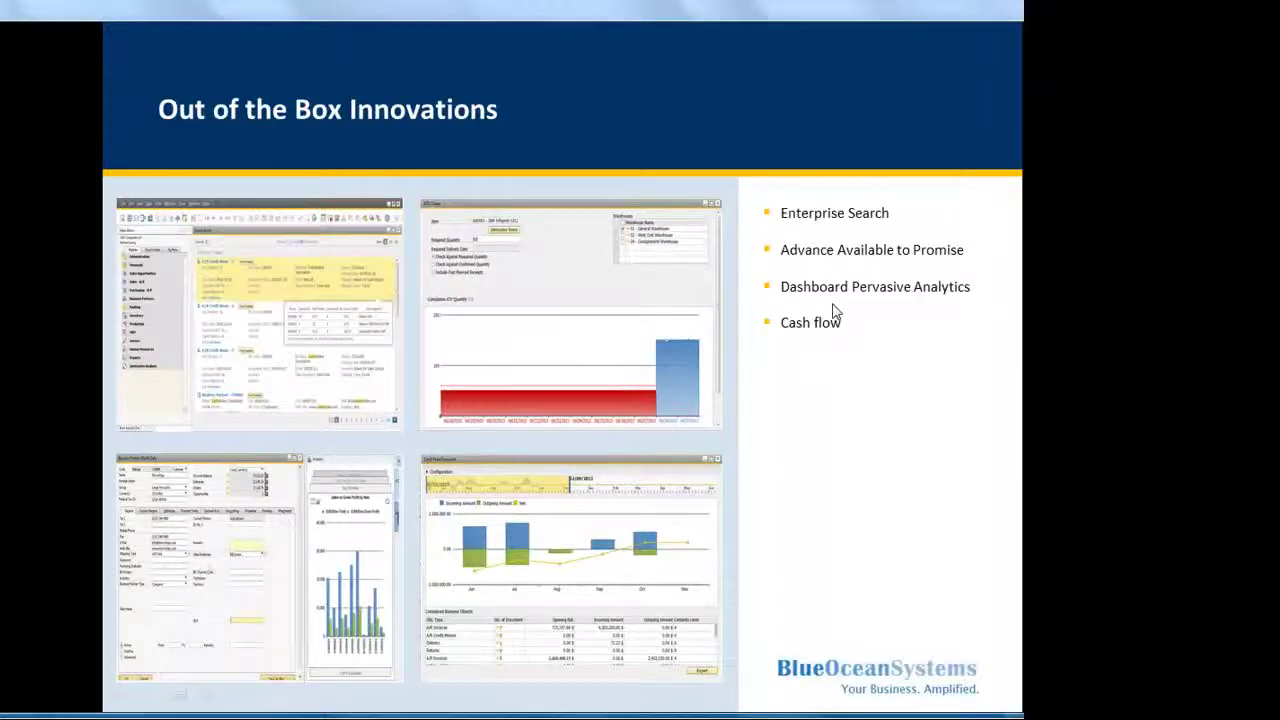
# Advance the slideshow from Out of the Box Innovations to the Enterprise Search slide
pyautogui.moveTo(831, 314)
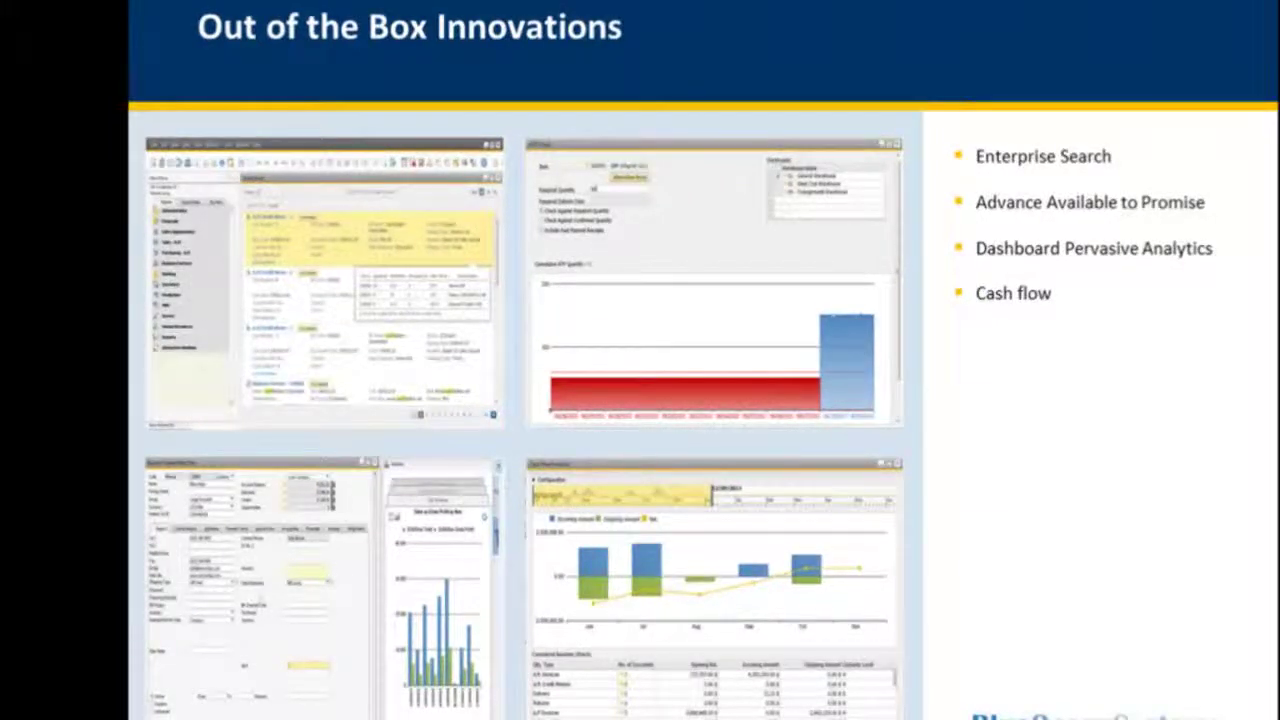
pyautogui.press('Right')
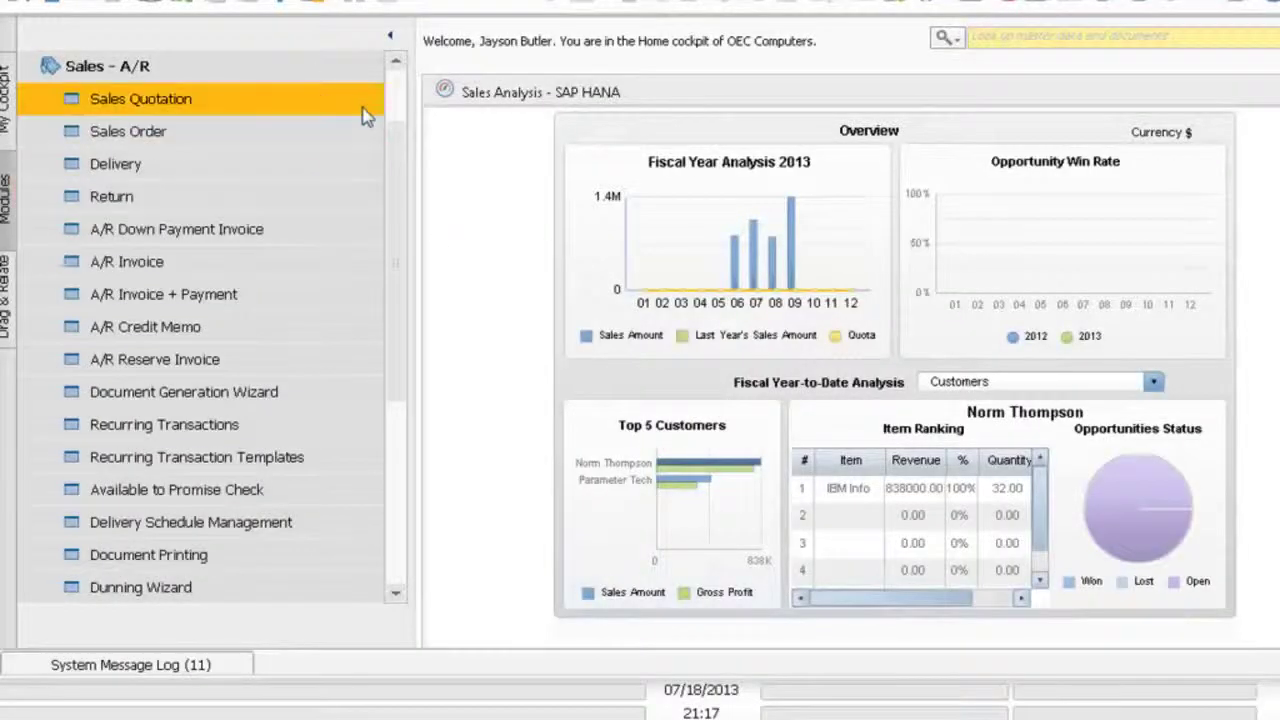
# Scroll up the Modules tree and collapse the Sales - A/R module
pyautogui.scroll(1, 186, 170)
pyautogui.click(184, 170)
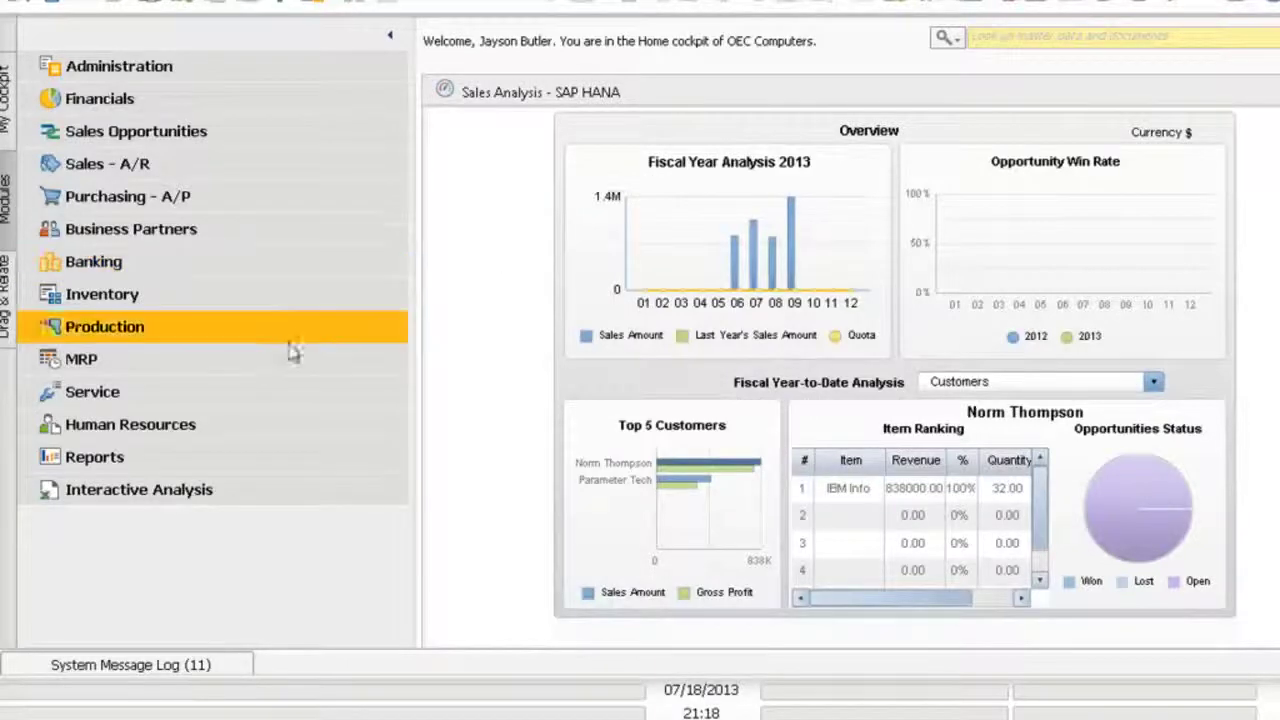
# Expand Interactive Analysis and launch the BOS_CA_SALES_REV analysis in Excel
pyautogui.click(168, 500)
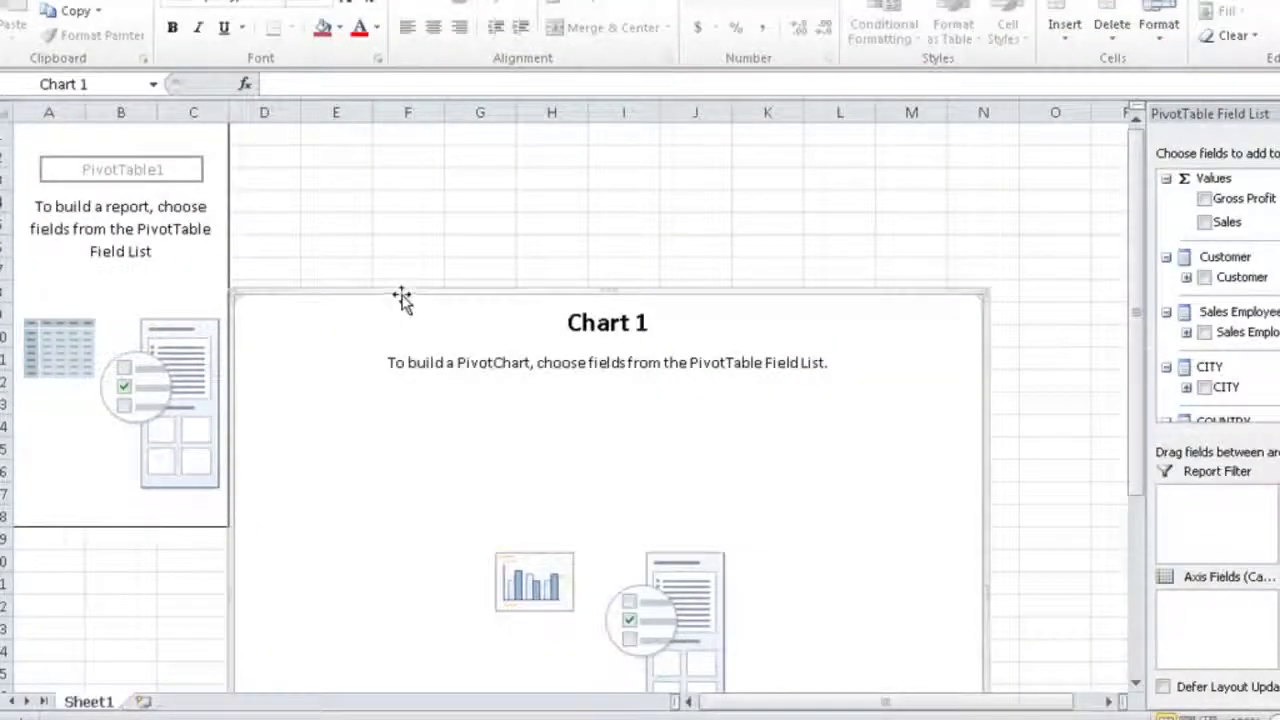
# Drag empty Chart 1 up and right, then review fields like Gross Profit, Sales, Customer, CITY
pyautogui.moveTo(403, 289); pyautogui.dragTo(631, 212)
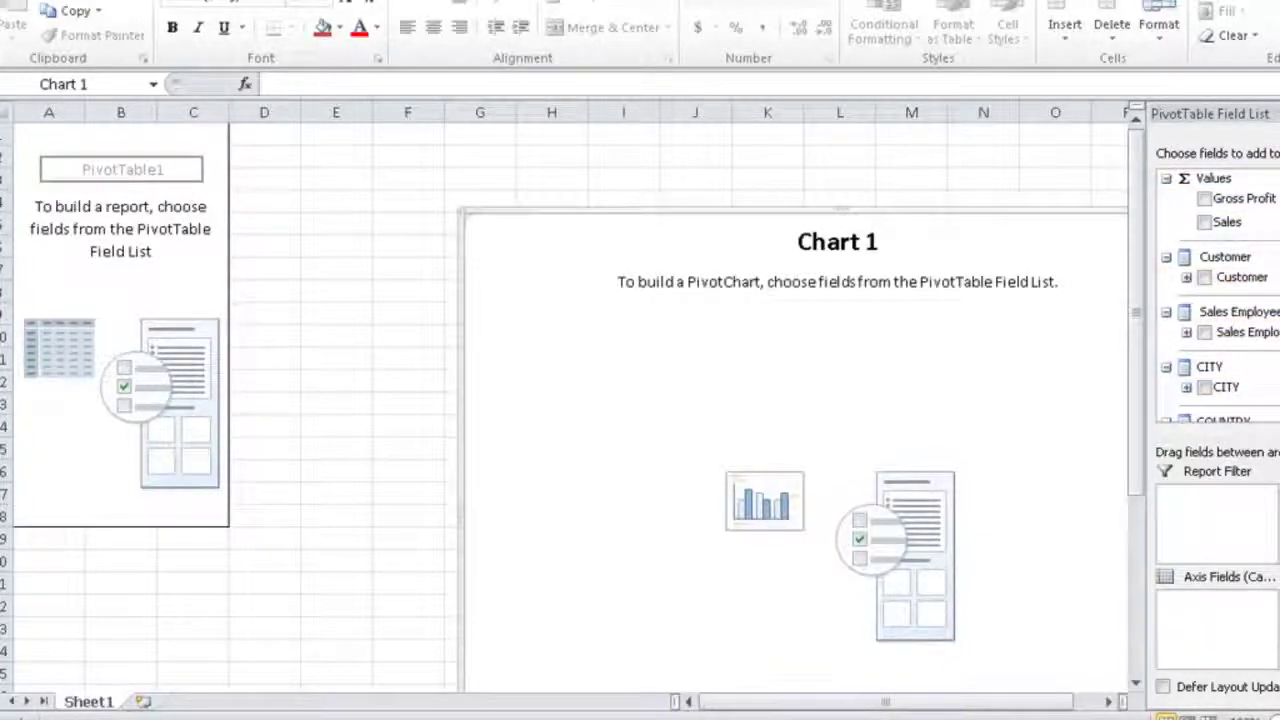
pyautogui.scroll(-3, 1215, 280)
pyautogui.scroll(-3, 1215, 300)
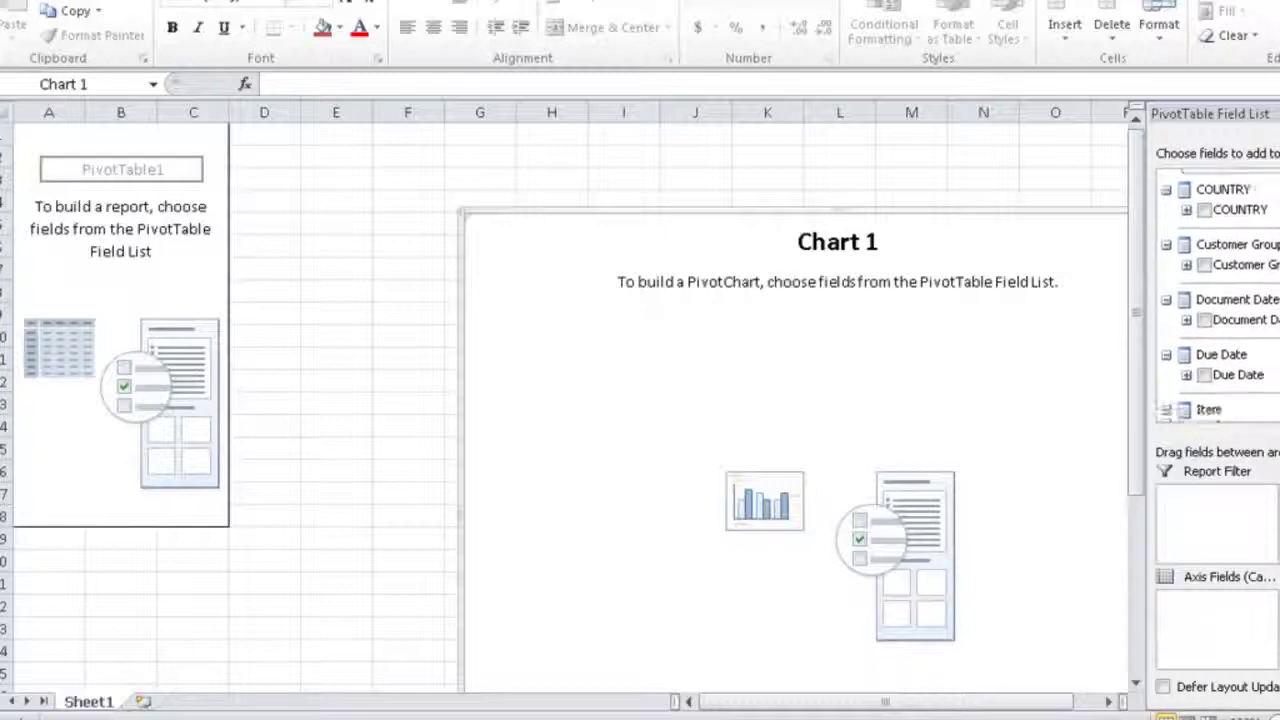
pyautogui.scroll(-2, 1215, 300)
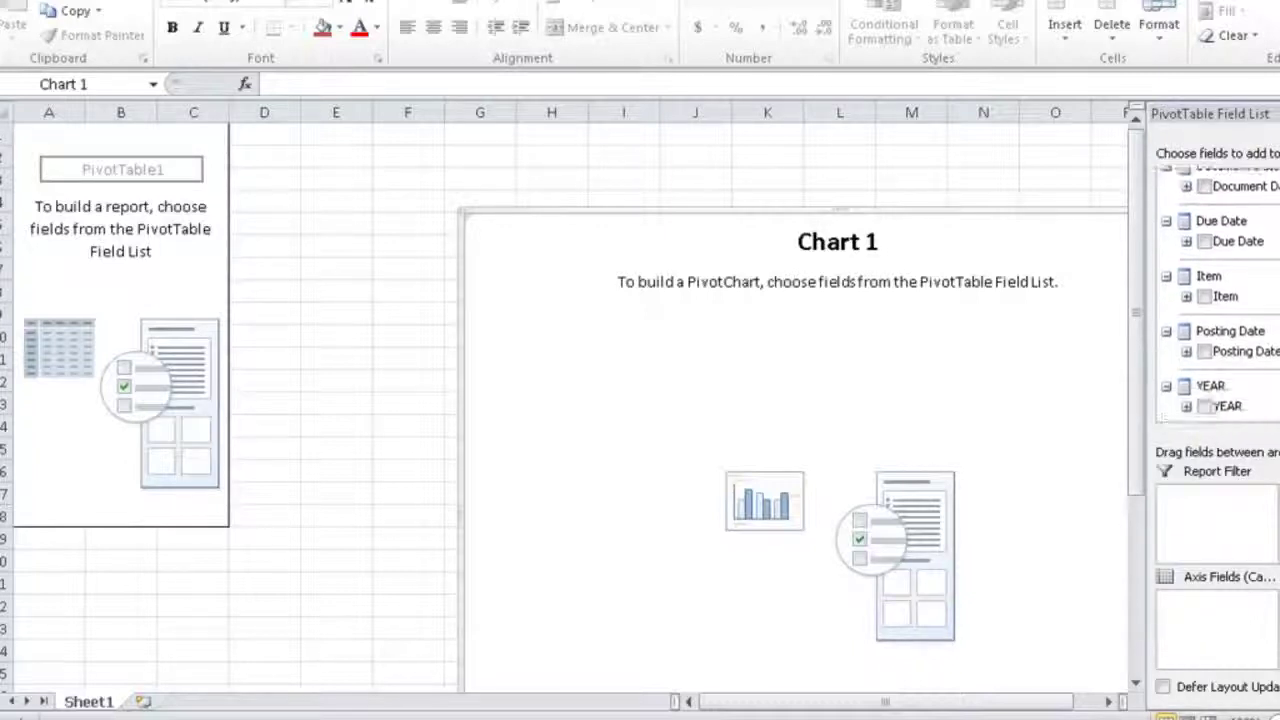
pyautogui.scroll(4, 1215, 300)
pyautogui.scroll(2, 1240, 230)
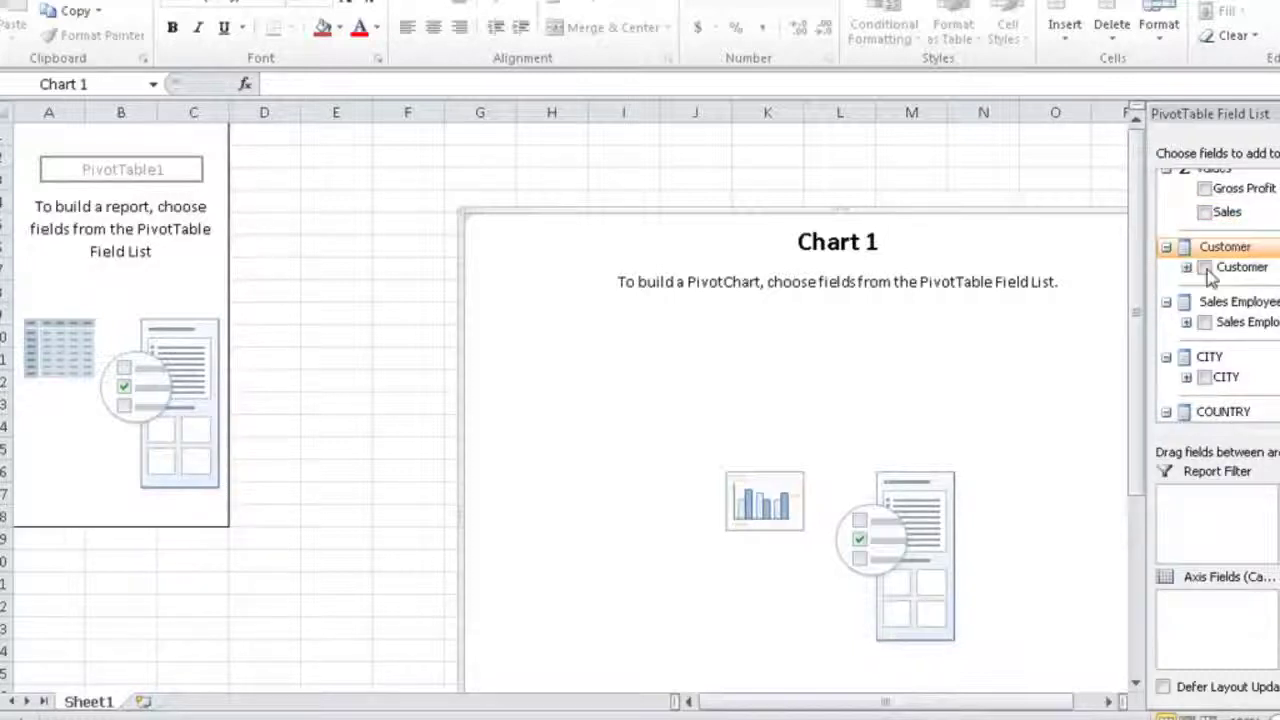
# Build PivotTable1 from Customer, Sales and YEAR, and place Chart 1 below the table
pyautogui.click(1205, 269)
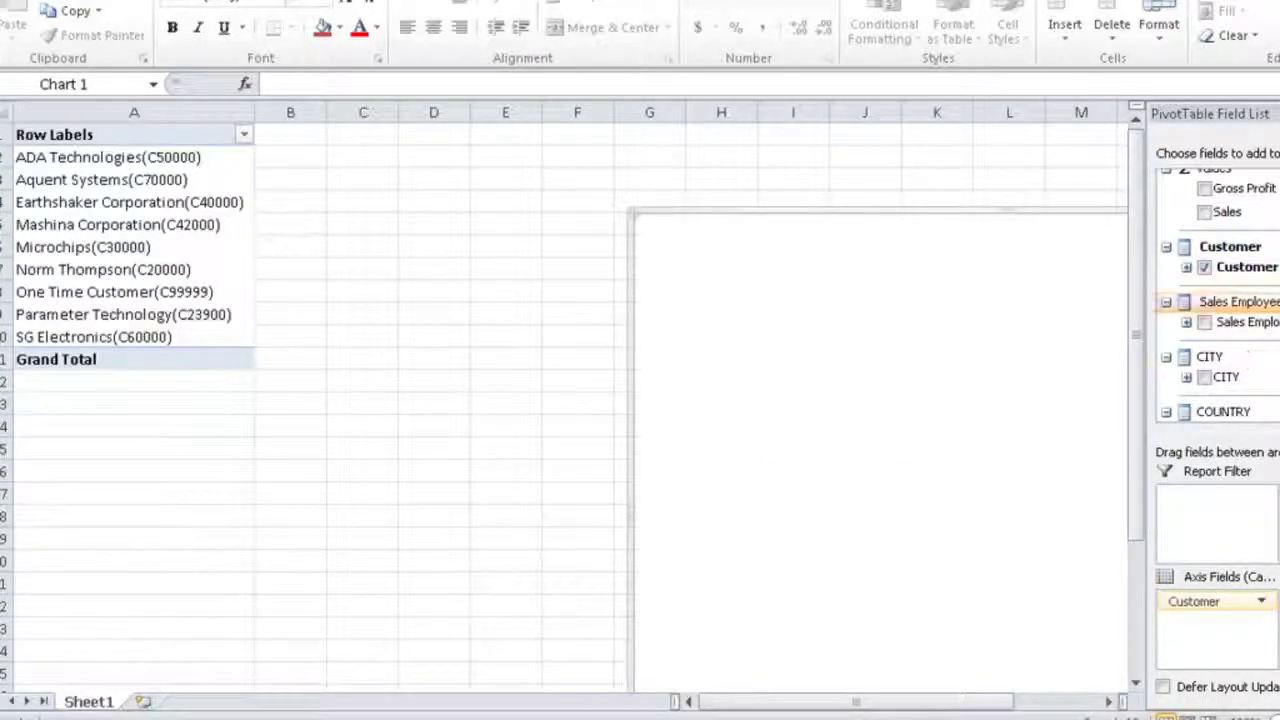
pyautogui.scroll(1, 1220, 246)
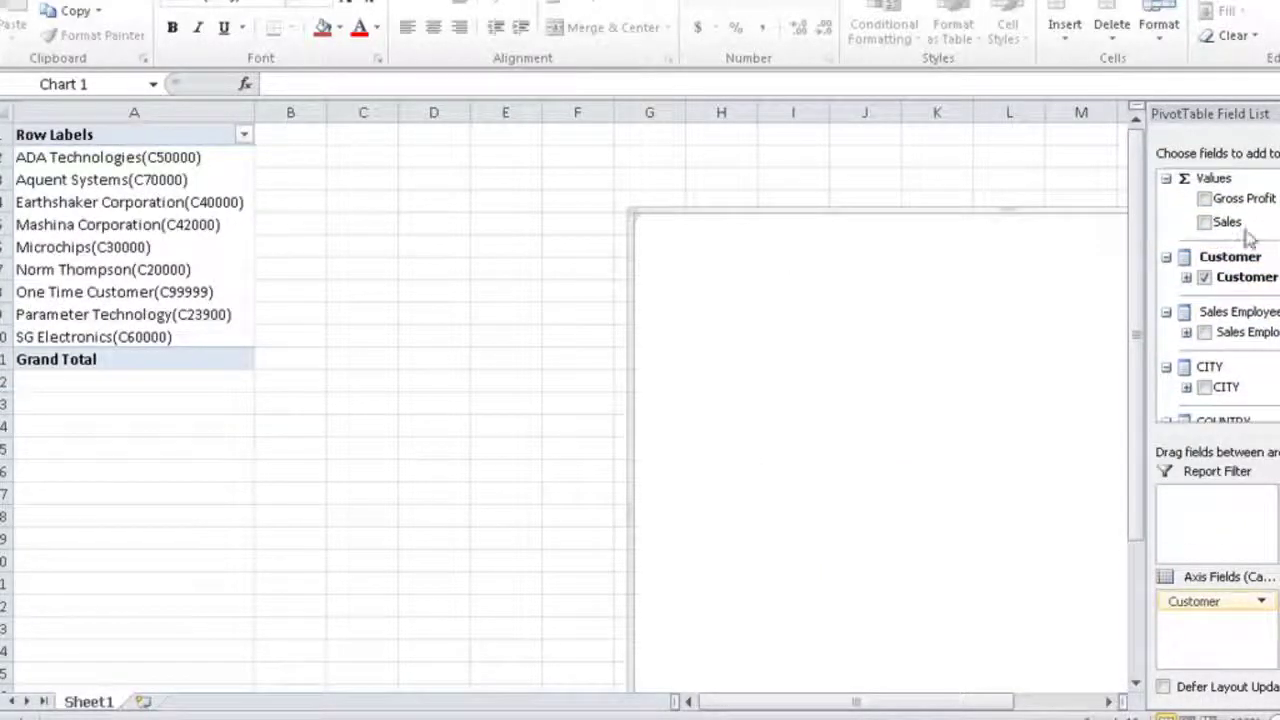
pyautogui.click(1205, 222)
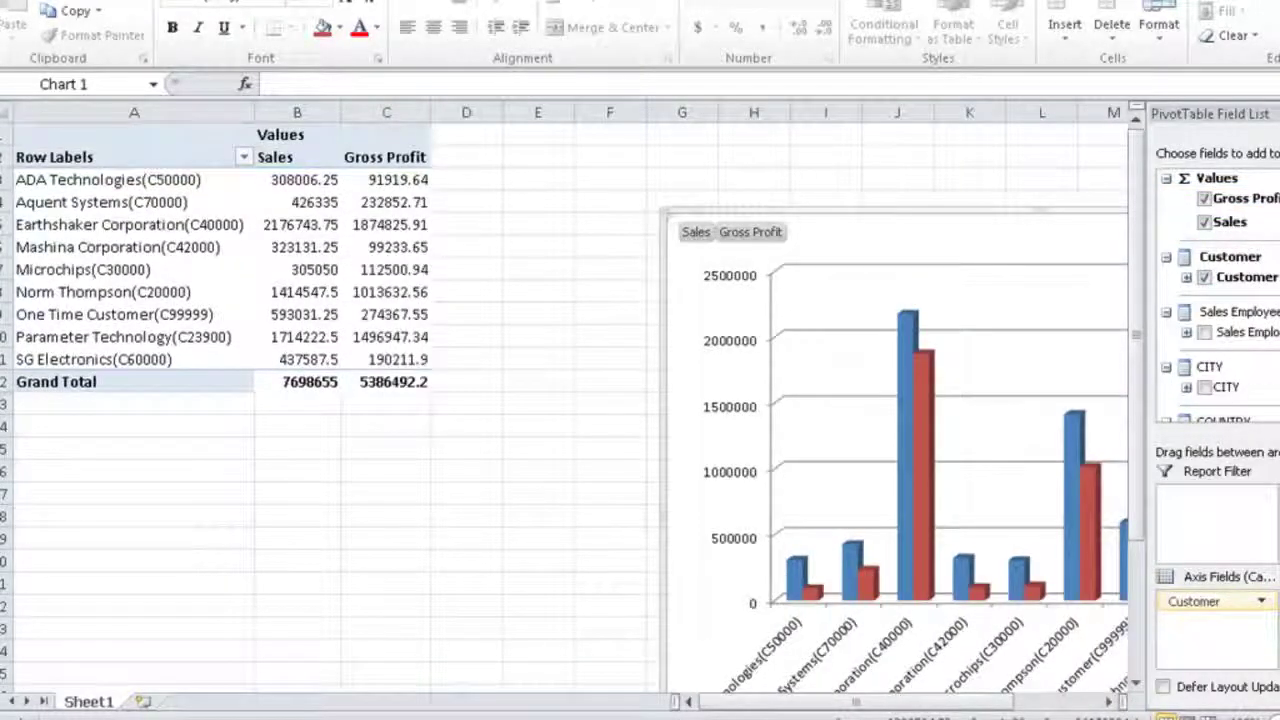
pyautogui.scroll(-4, 1215, 290)
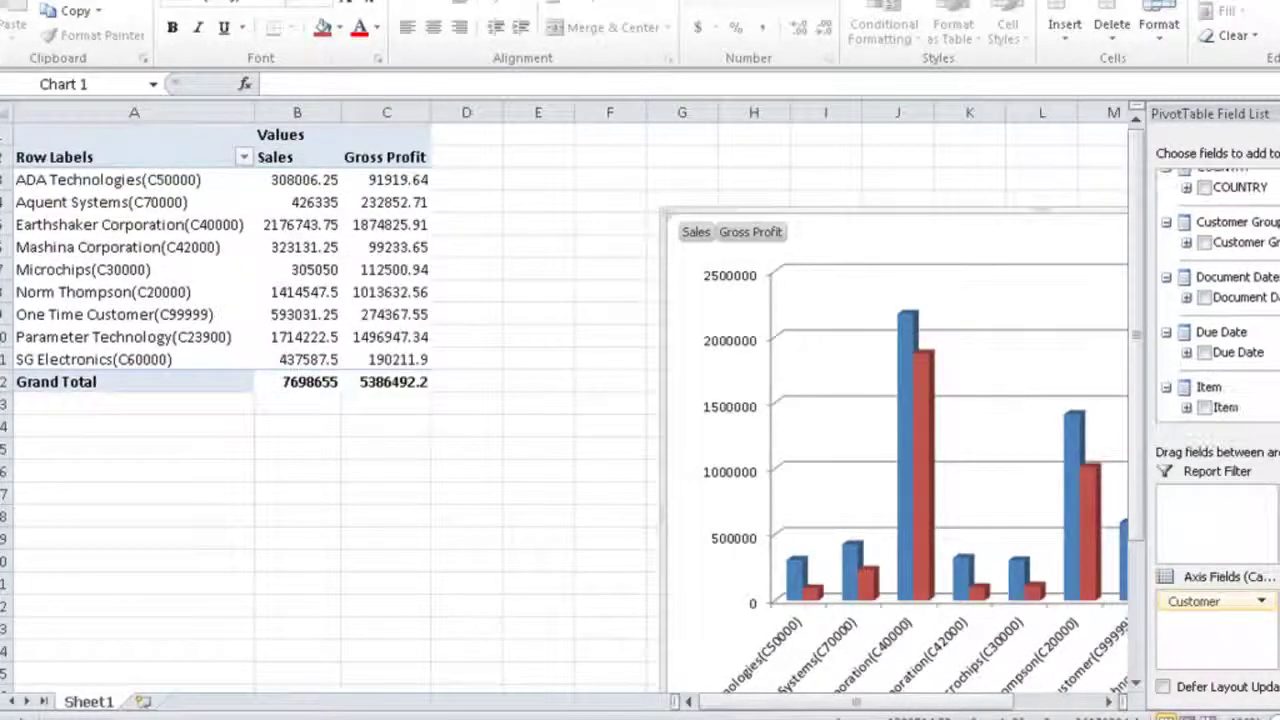
pyautogui.scroll(-3, 1215, 300)
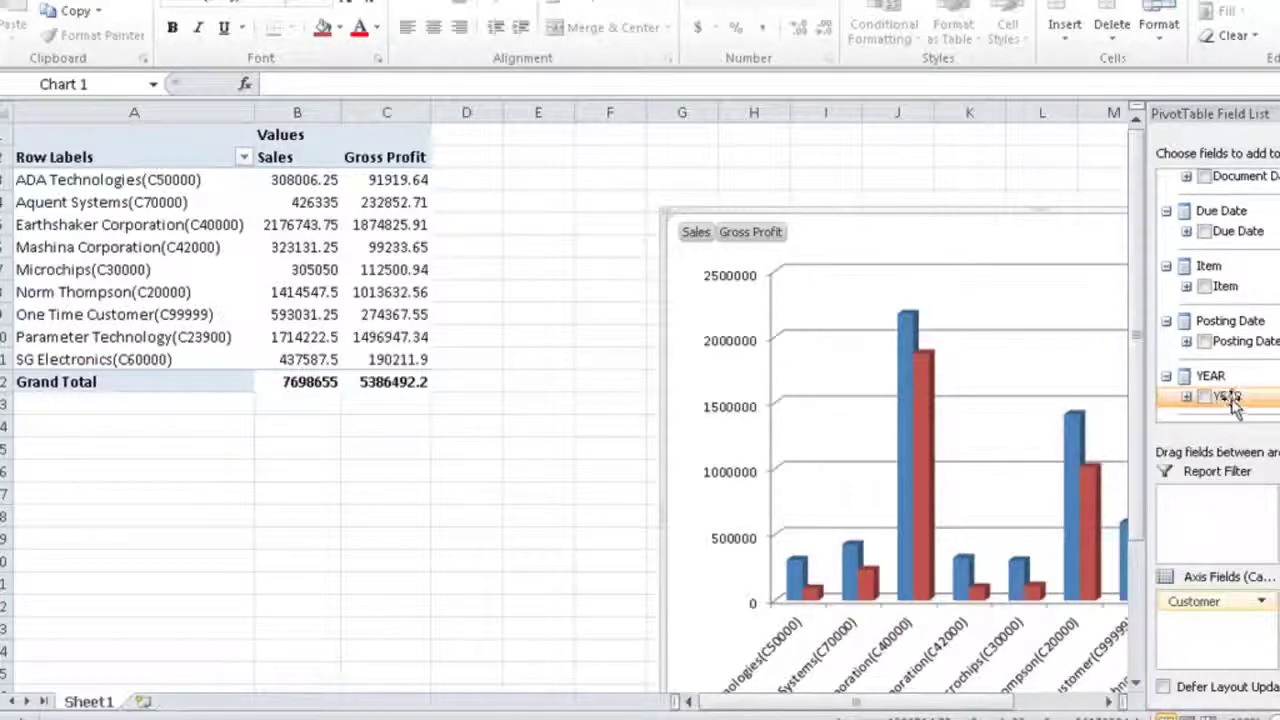
pyautogui.click(1203, 397)
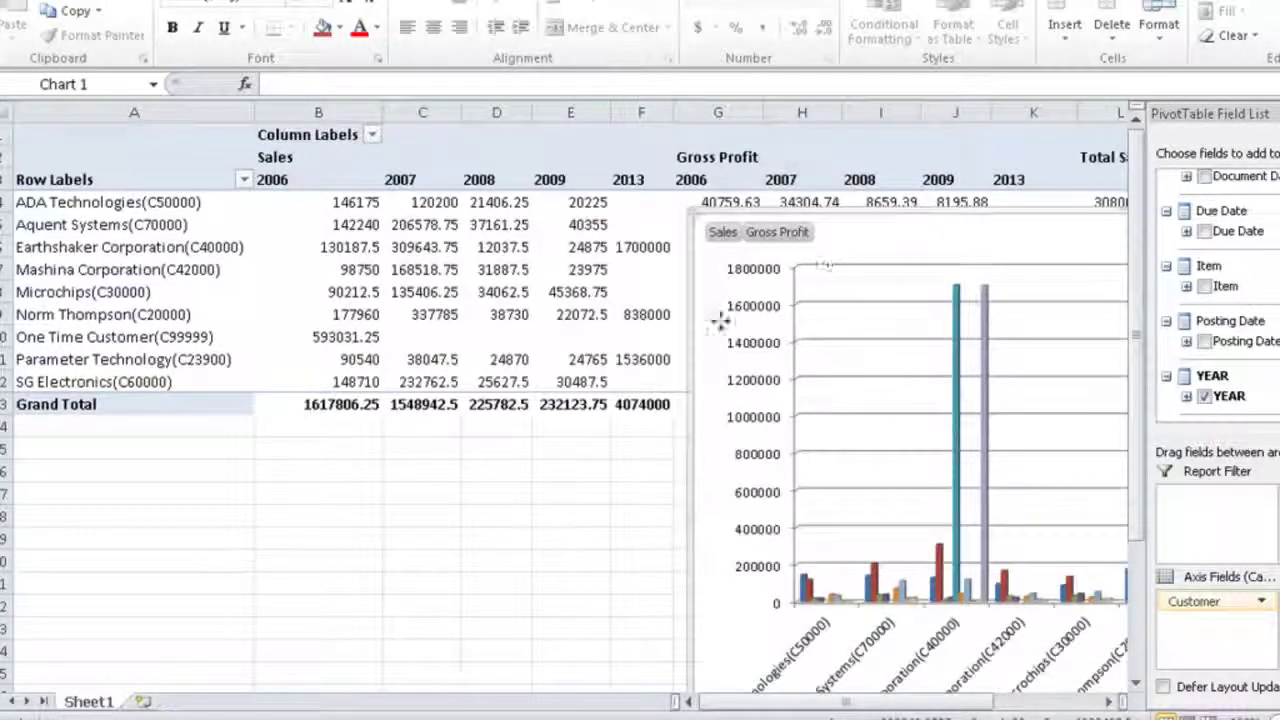
pyautogui.moveTo(720, 320); pyautogui.dragTo(479, 467)
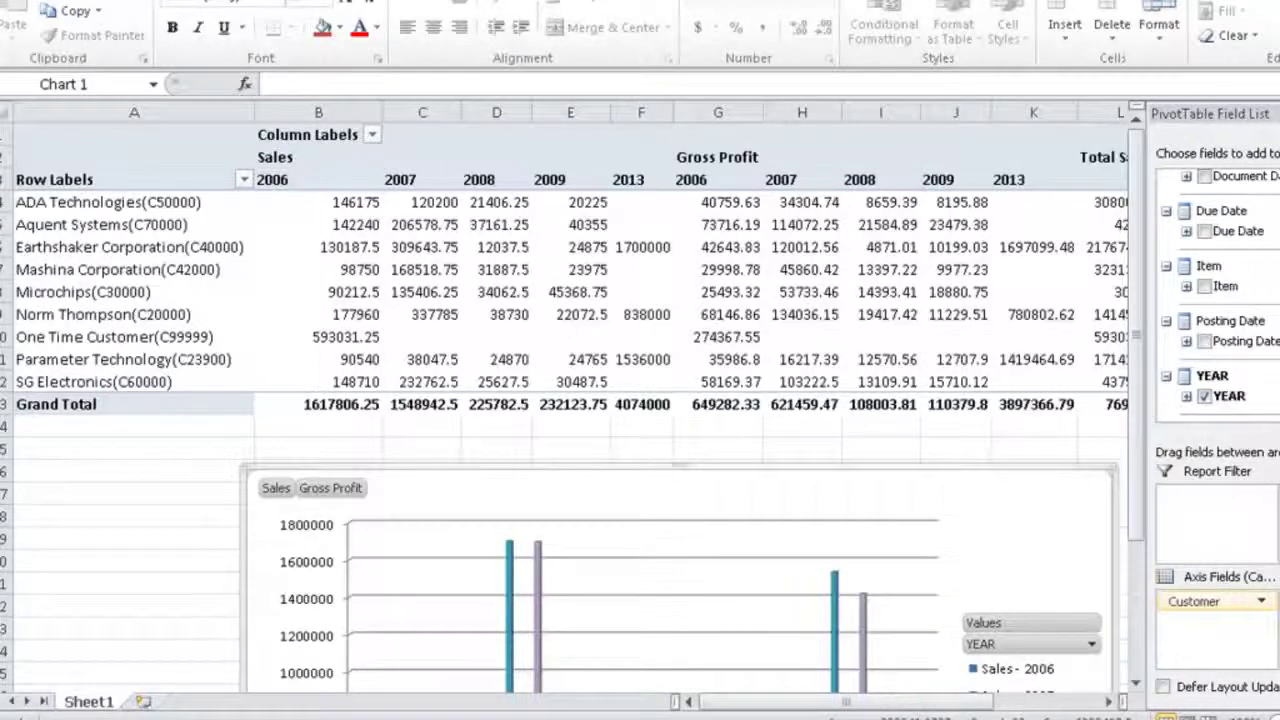
# Back in the SAP Business One cockpit, search all business data for 'earth' (146 results)
pyautogui.hotkey('alt', 'Tab')
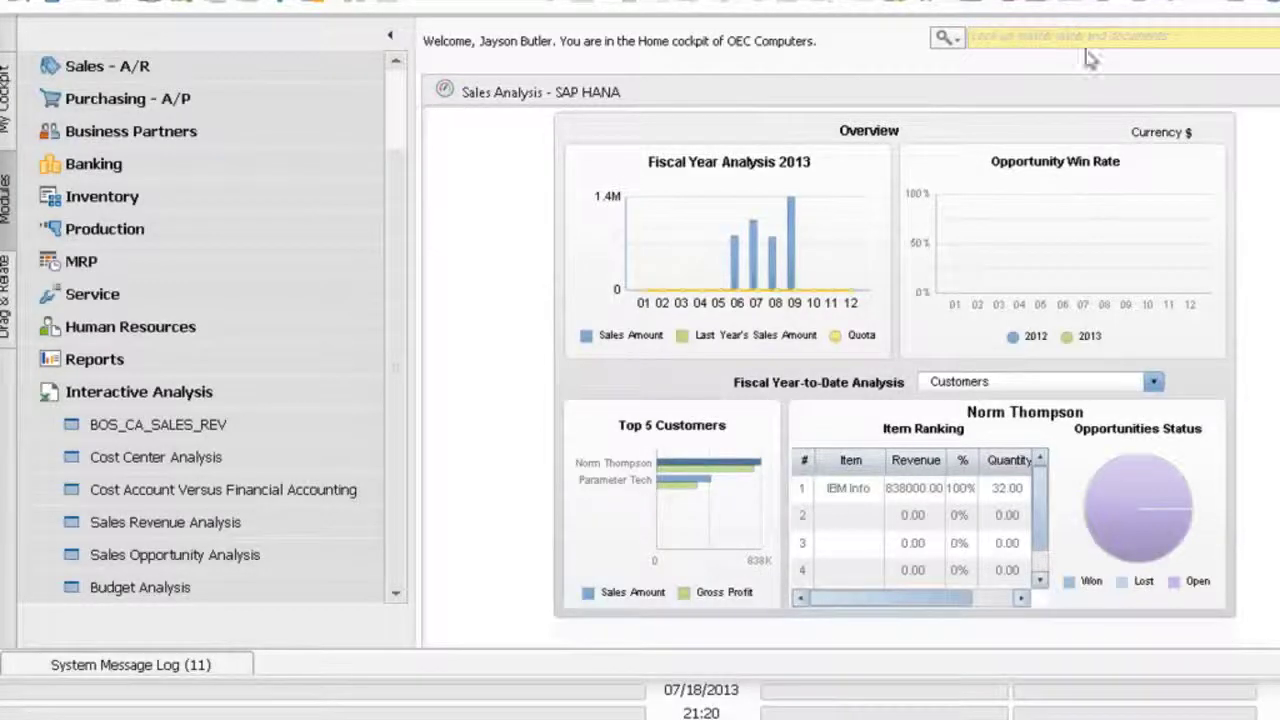
pyautogui.click(1093, 36)
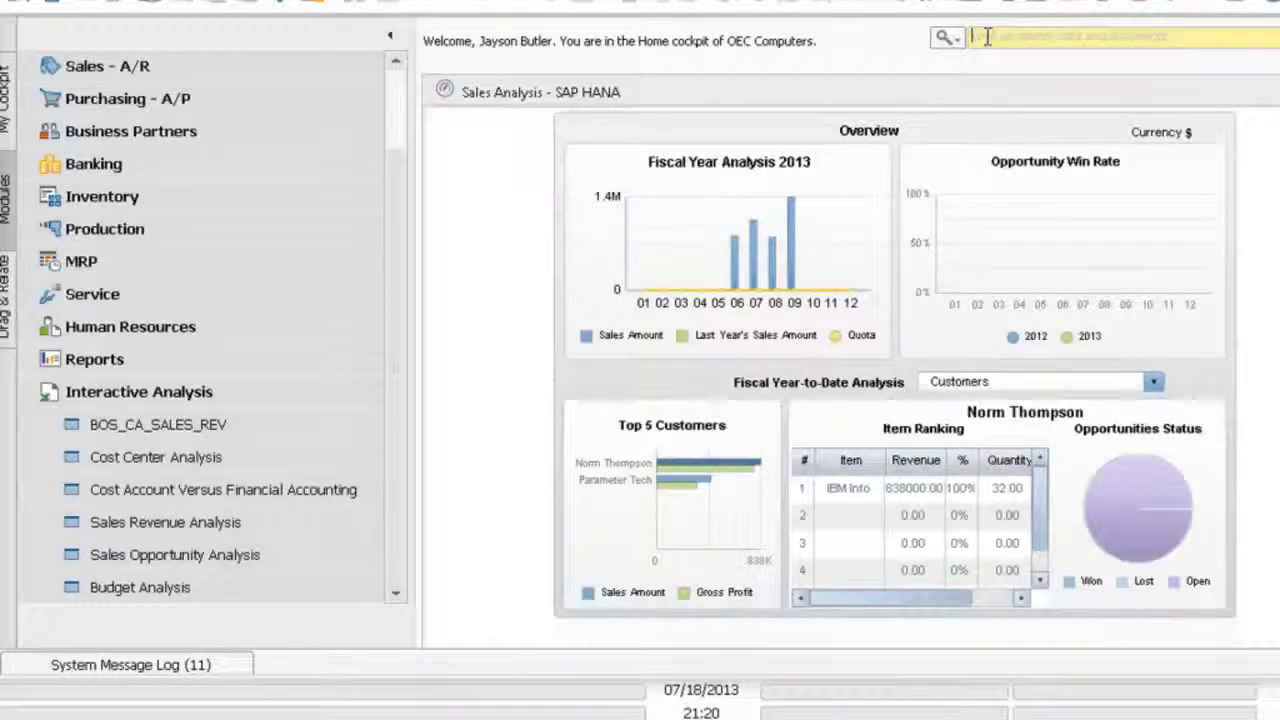
pyautogui.write('eat')
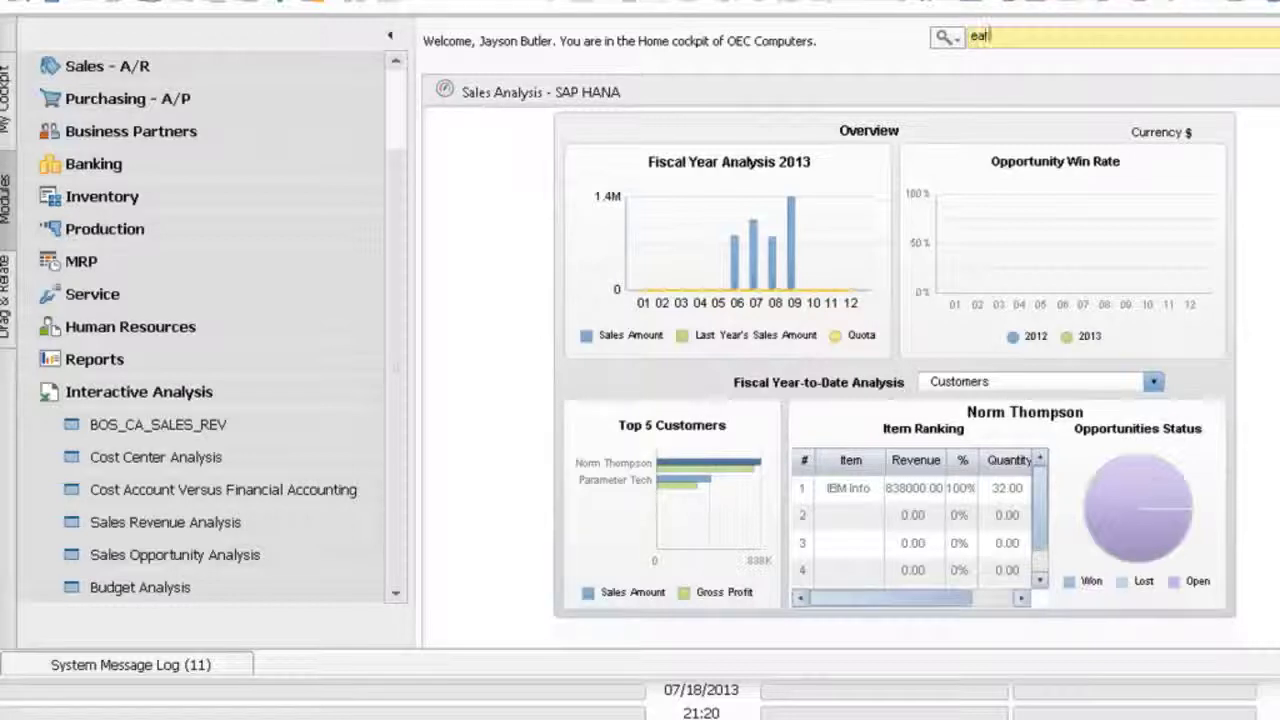
pyautogui.press('BackSpace')
pyautogui.write('rn')
pyautogui.press('BackSpace')
pyautogui.press('BackSpace')
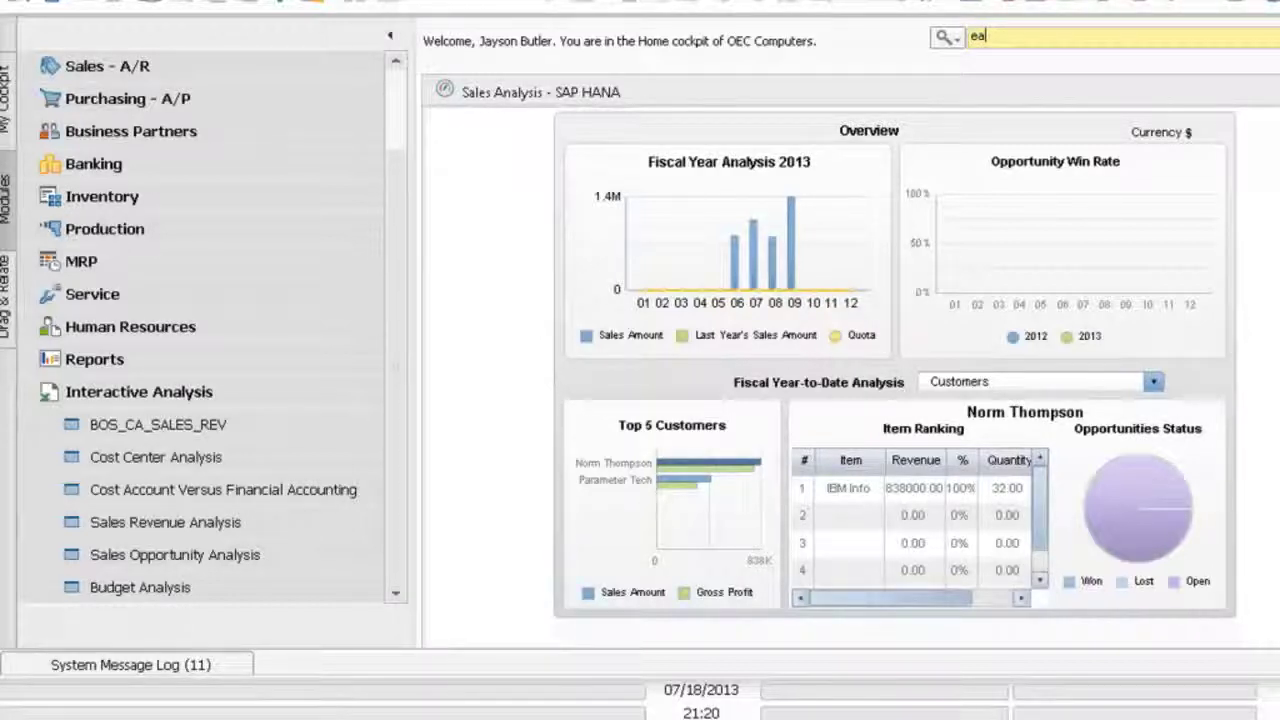
pyautogui.write('rth')
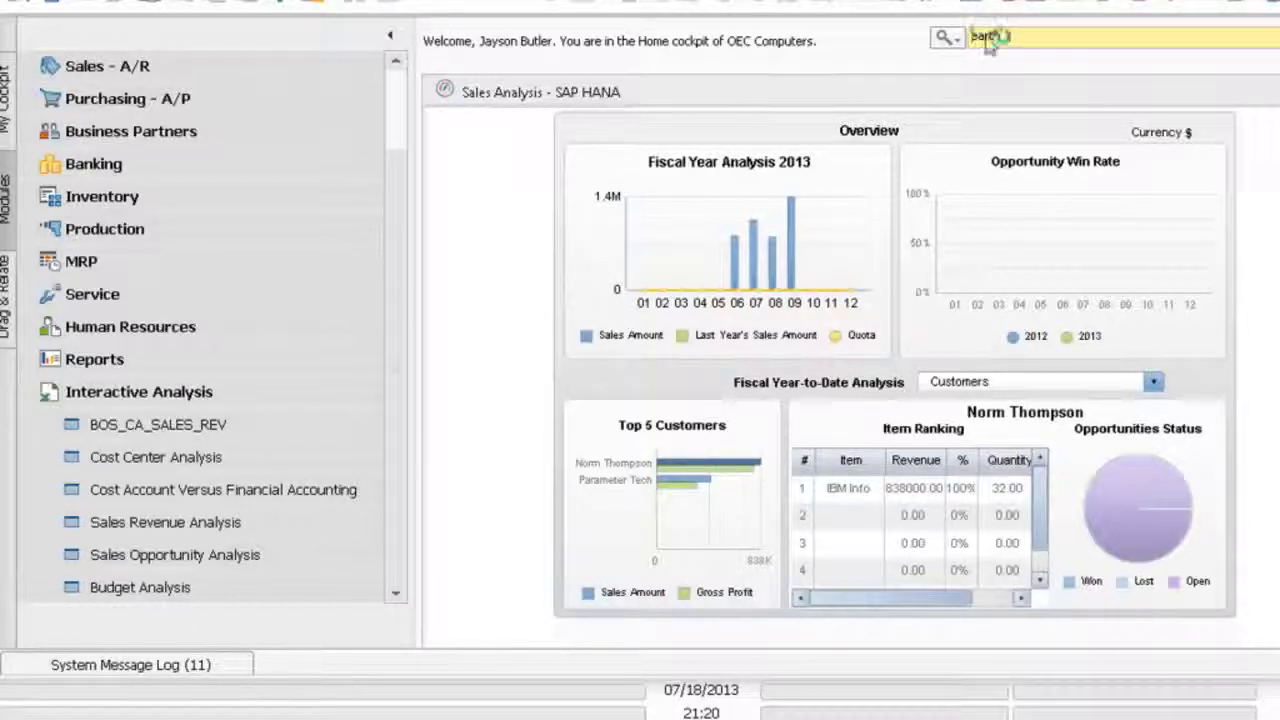
pyautogui.press('Return')
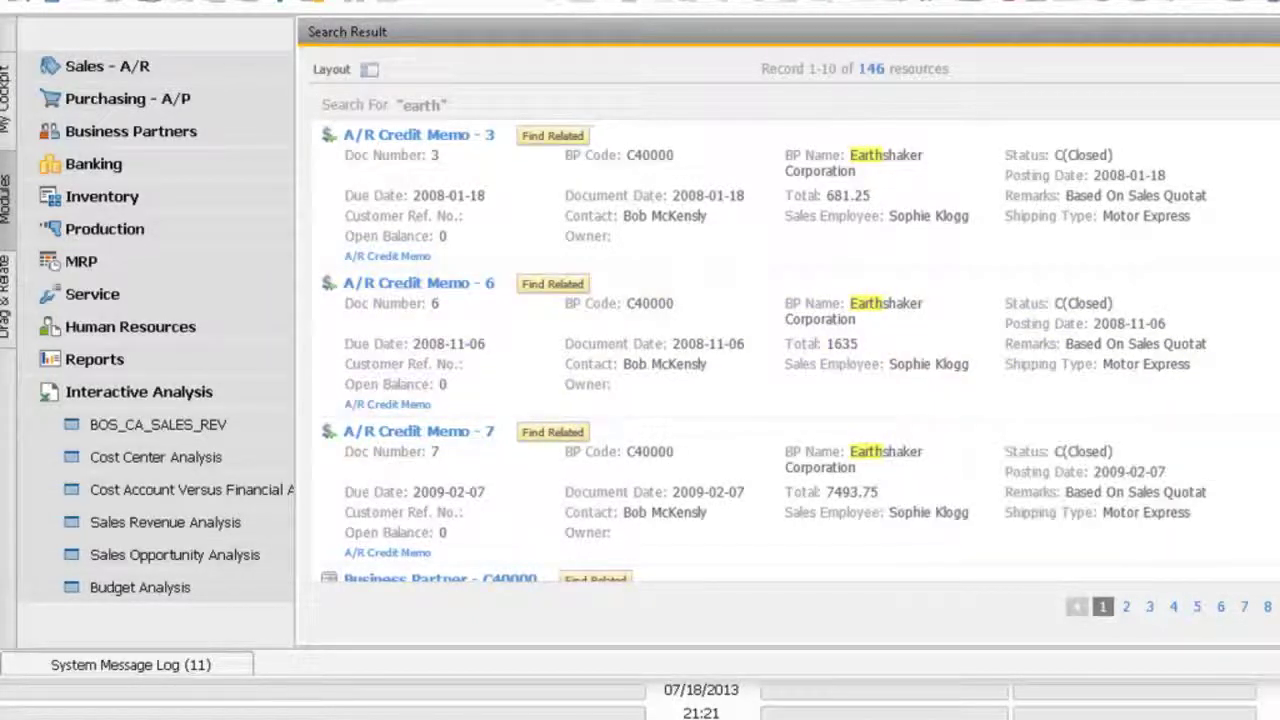
# Show the category filter pane: A/R Transaction 133, Master Data 3, Sales Opportunity 6, Service 4
pyautogui.click(370, 70)
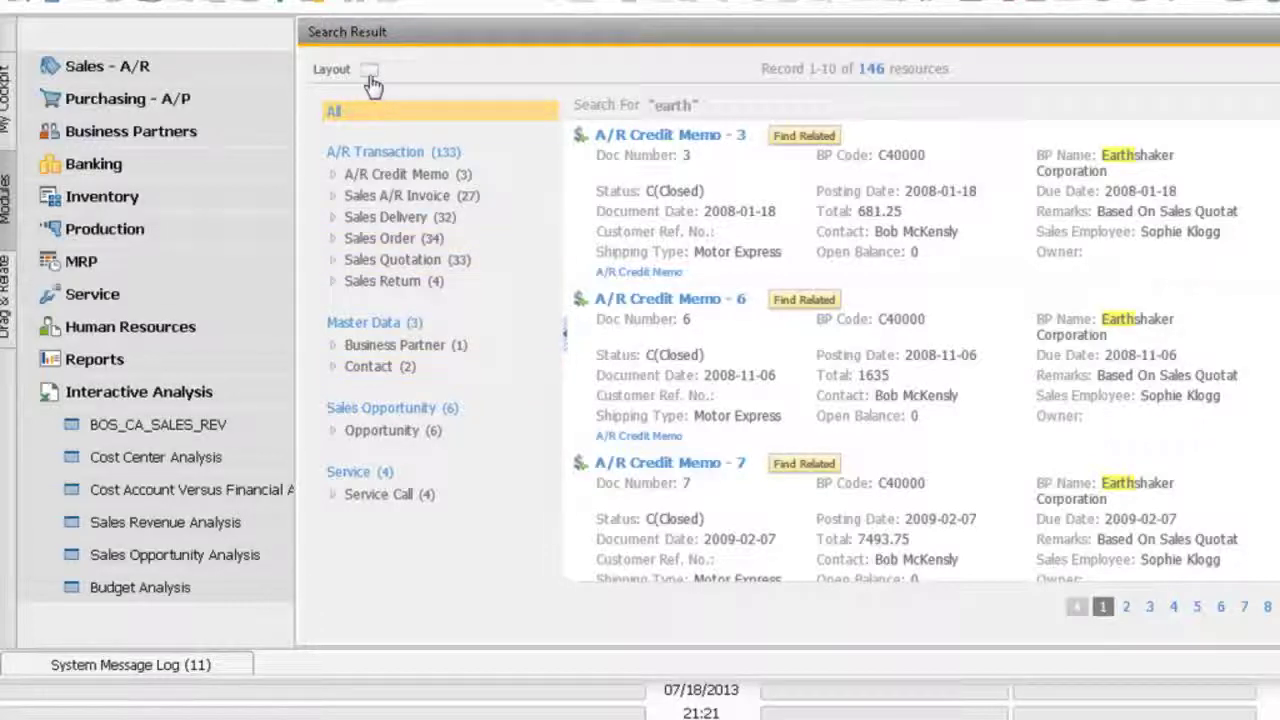
# Filter the 'earth' results to Sales Order (34) under A/R Transaction
pyautogui.click(334, 243)
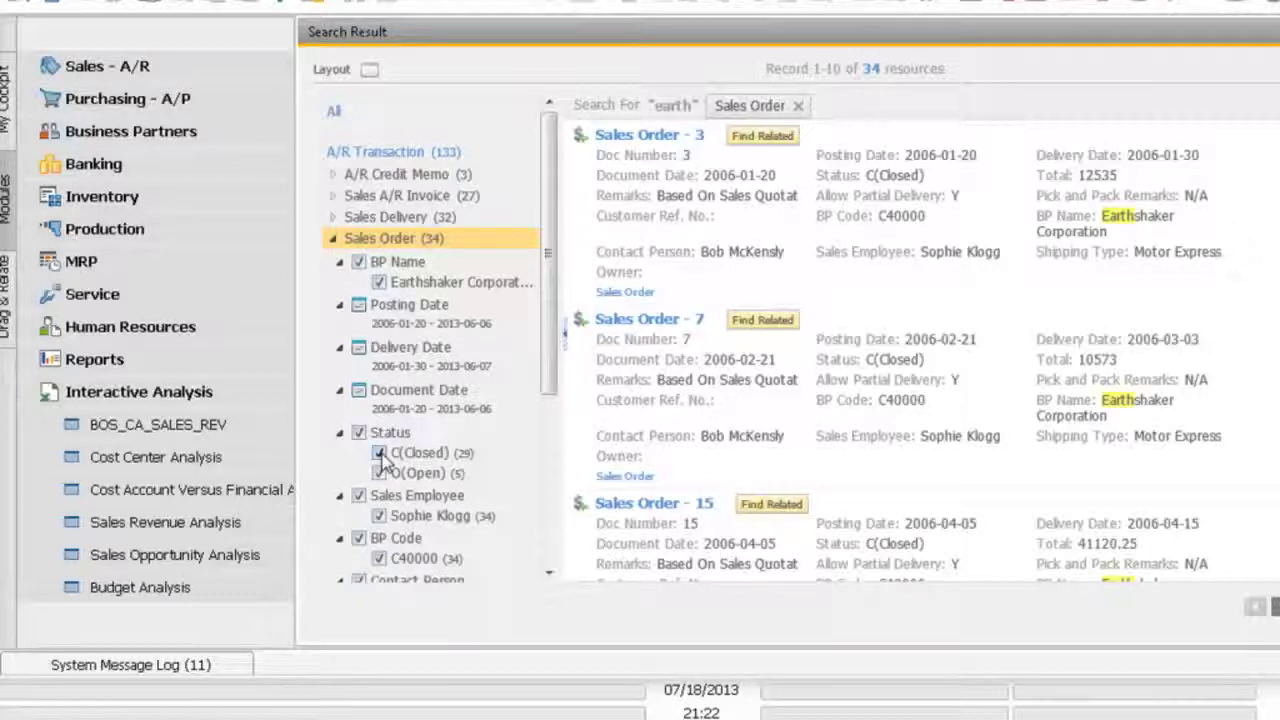
# Uncheck C(Closed) under Status to leave the 5 open sales orders, starting with order 230
pyautogui.click(380, 453)
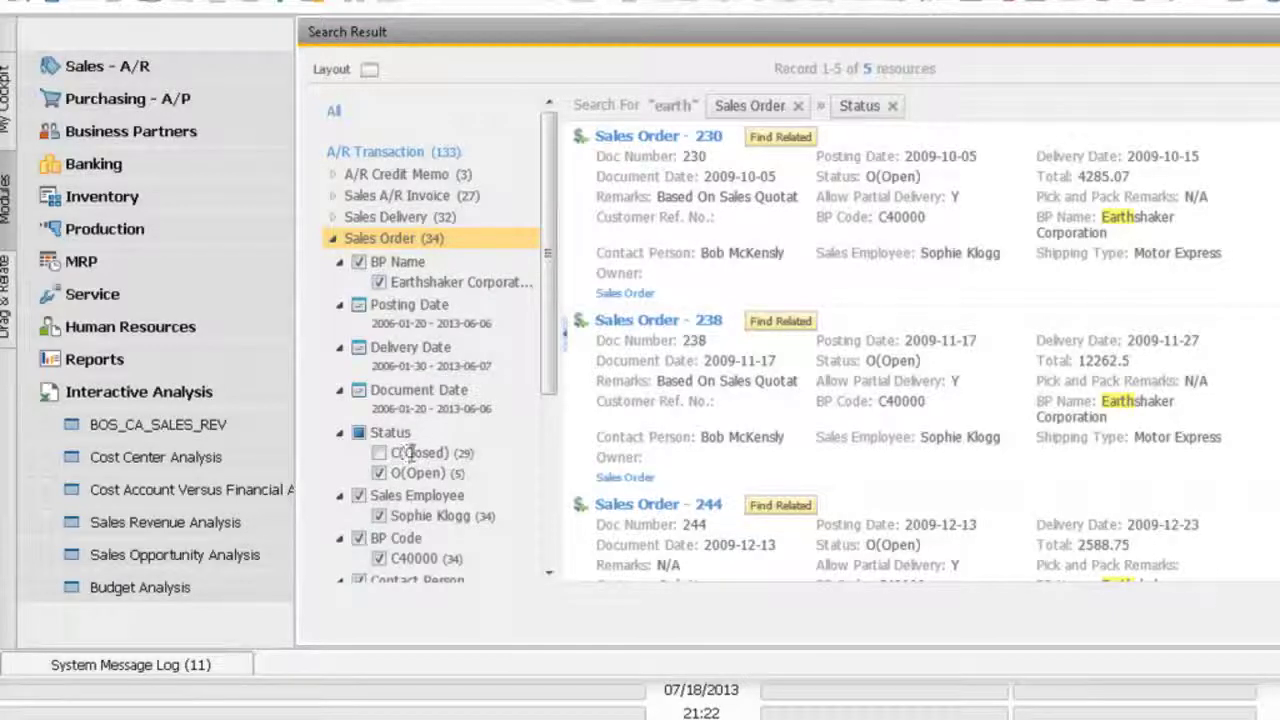
pyautogui.moveTo(744, 218)
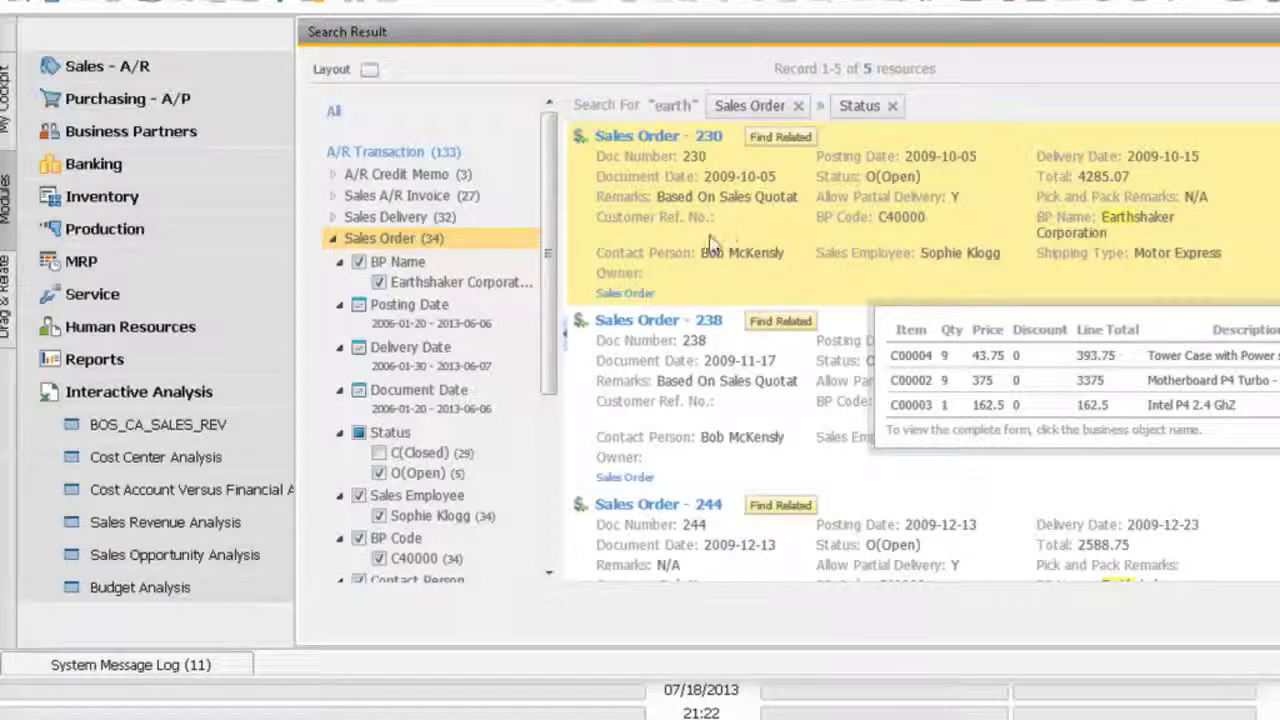
# Remove the Status and Sales Order filters and show Sales Quotation (33) instead
pyautogui.click(894, 106)
pyautogui.click(798, 106)
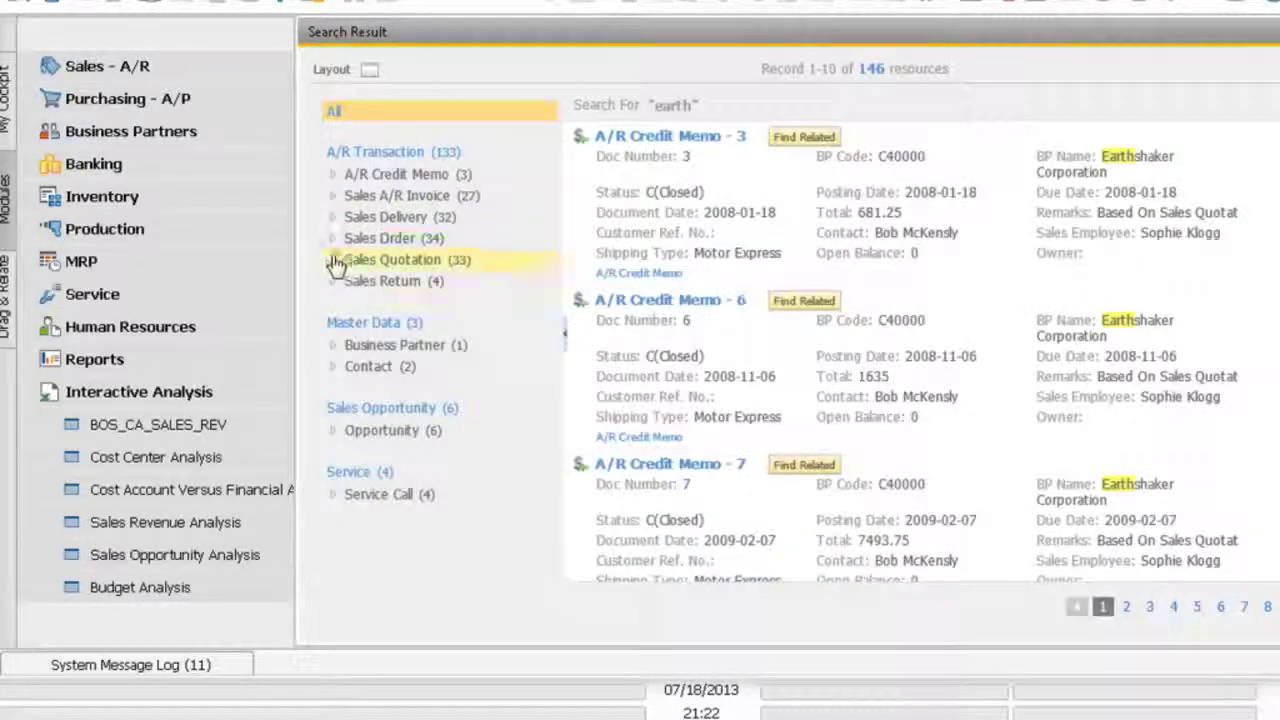
pyautogui.click(338, 261)
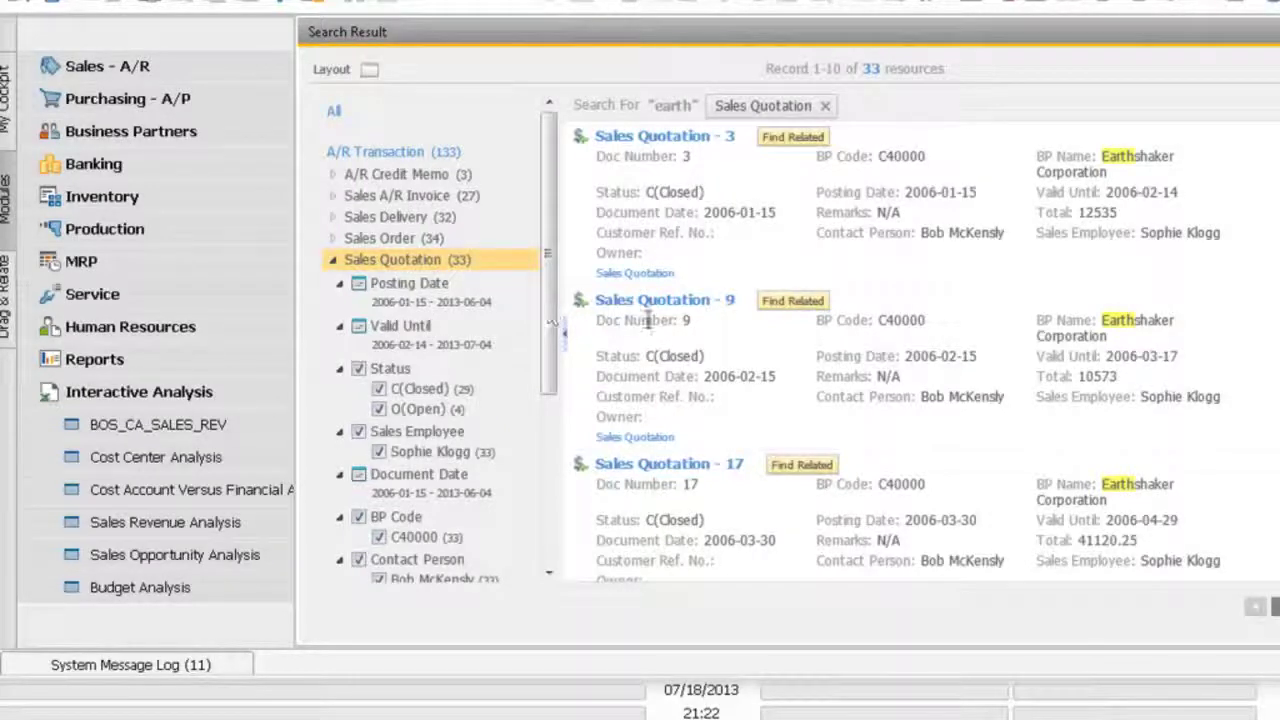
pyautogui.moveTo(676, 316)
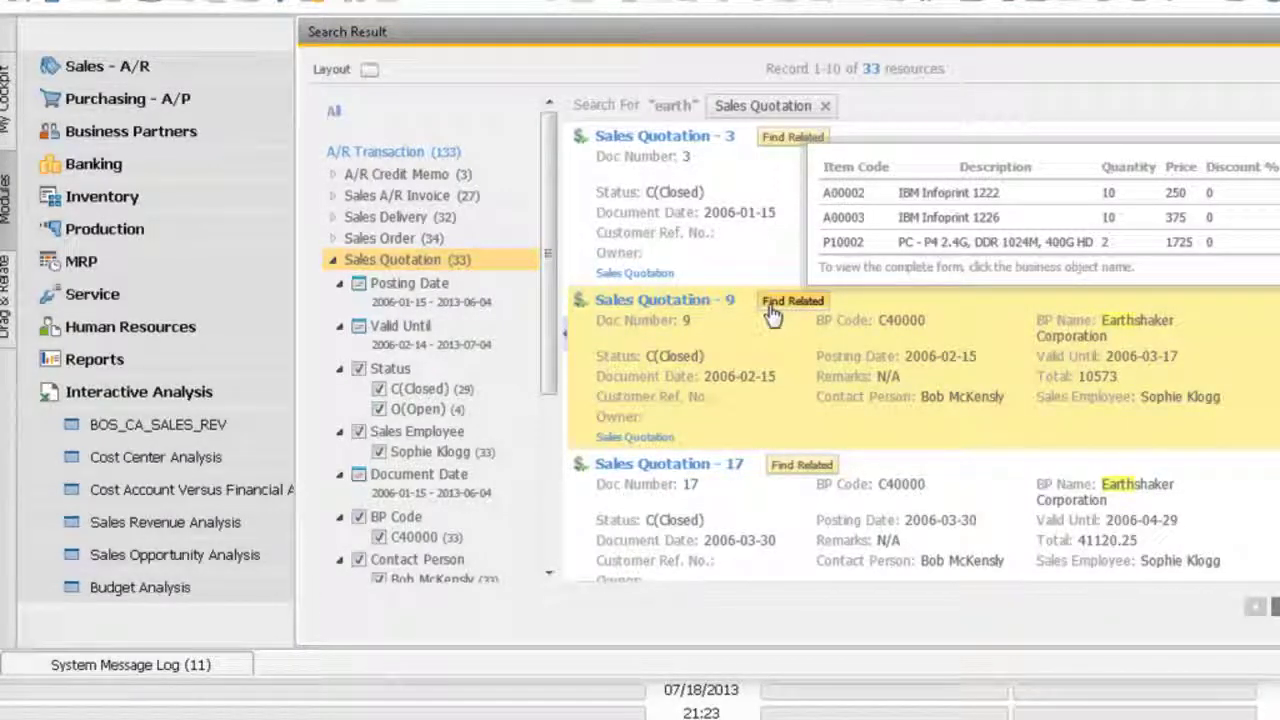
# Find objects related to Sales Quotation 9: items A00002, A00003, P10002, its business partner and contact
pyautogui.click(772, 312)
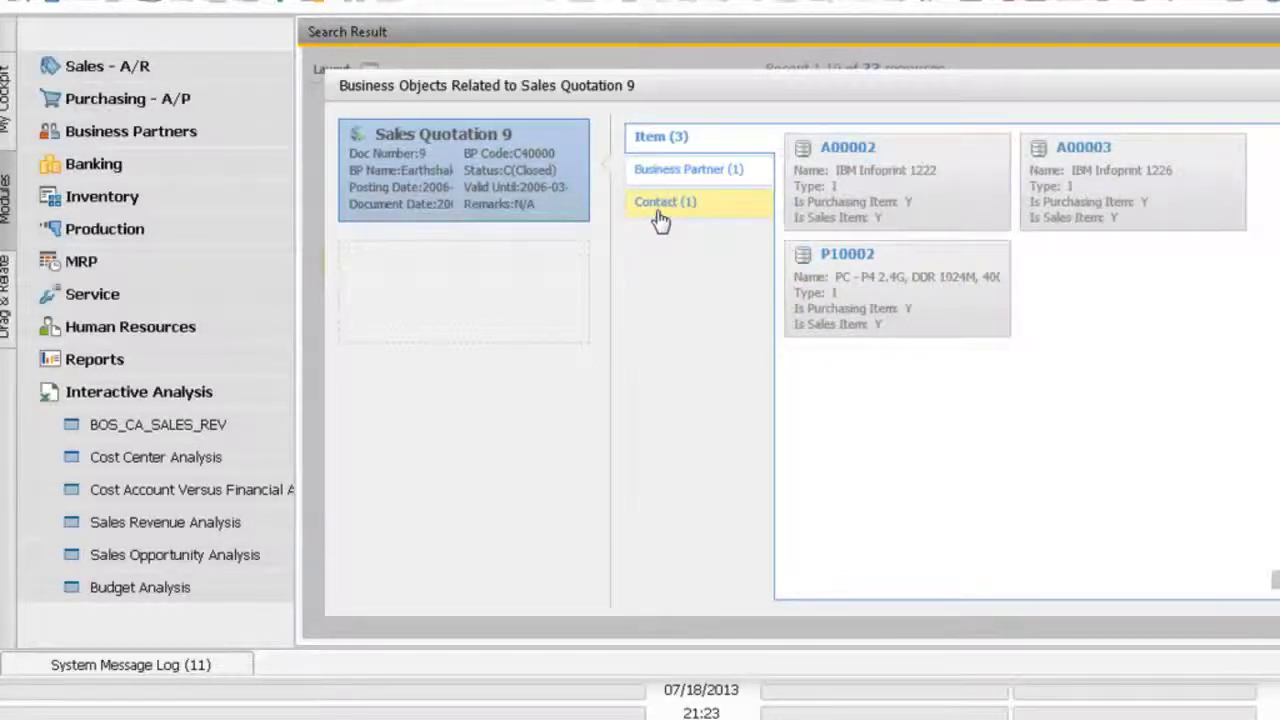
pyautogui.click(846, 149)
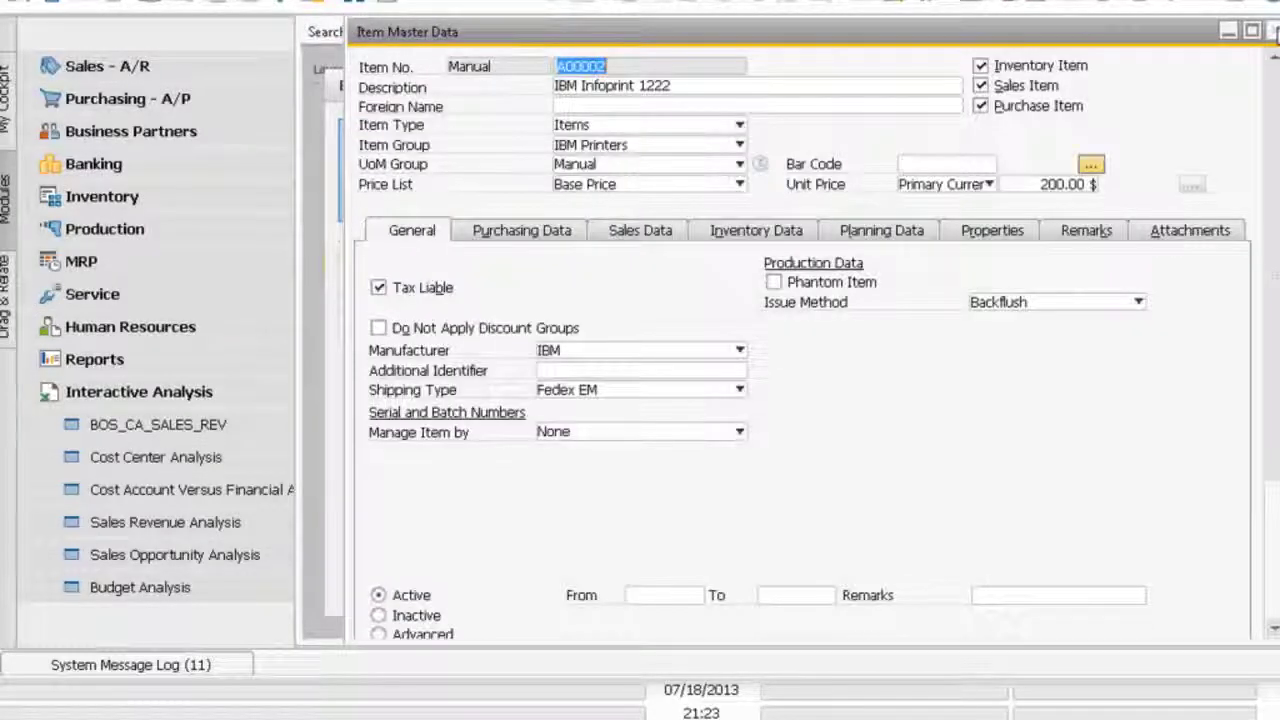
pyautogui.click(1273, 31)
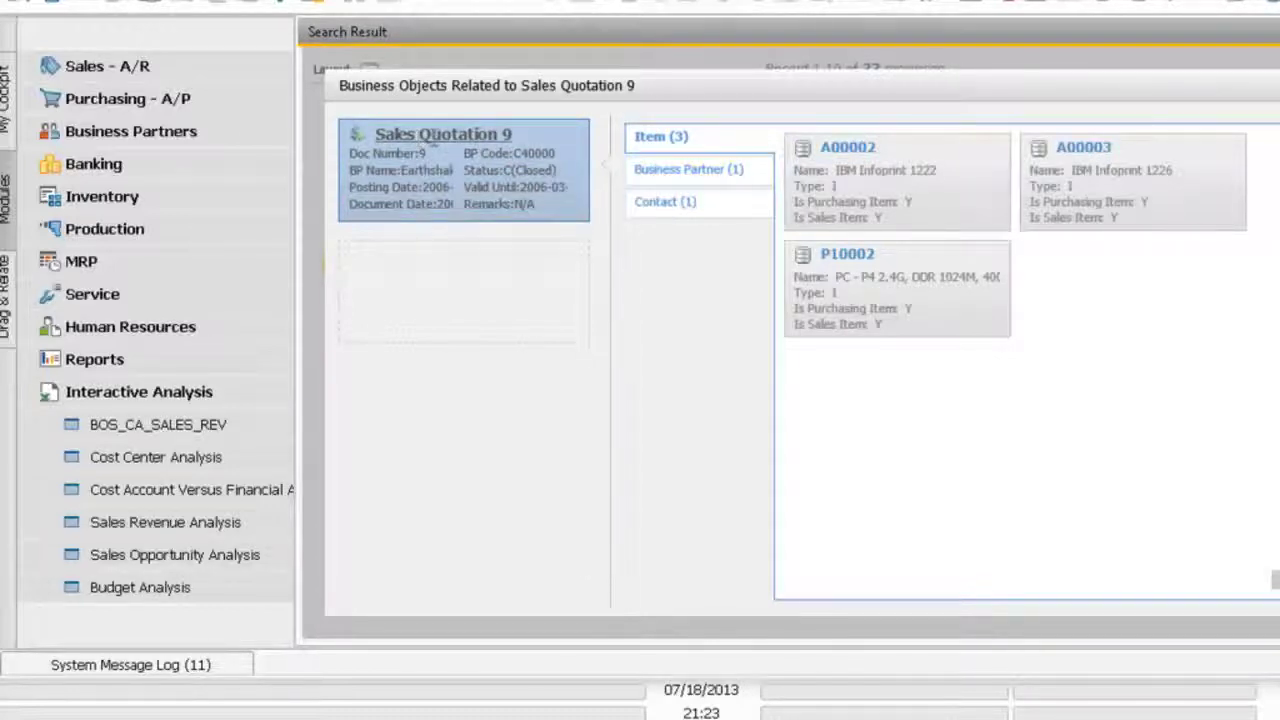
# Open Sales Quotation 9 with its three item lines and show its Relationship Map
pyautogui.click(465, 140)
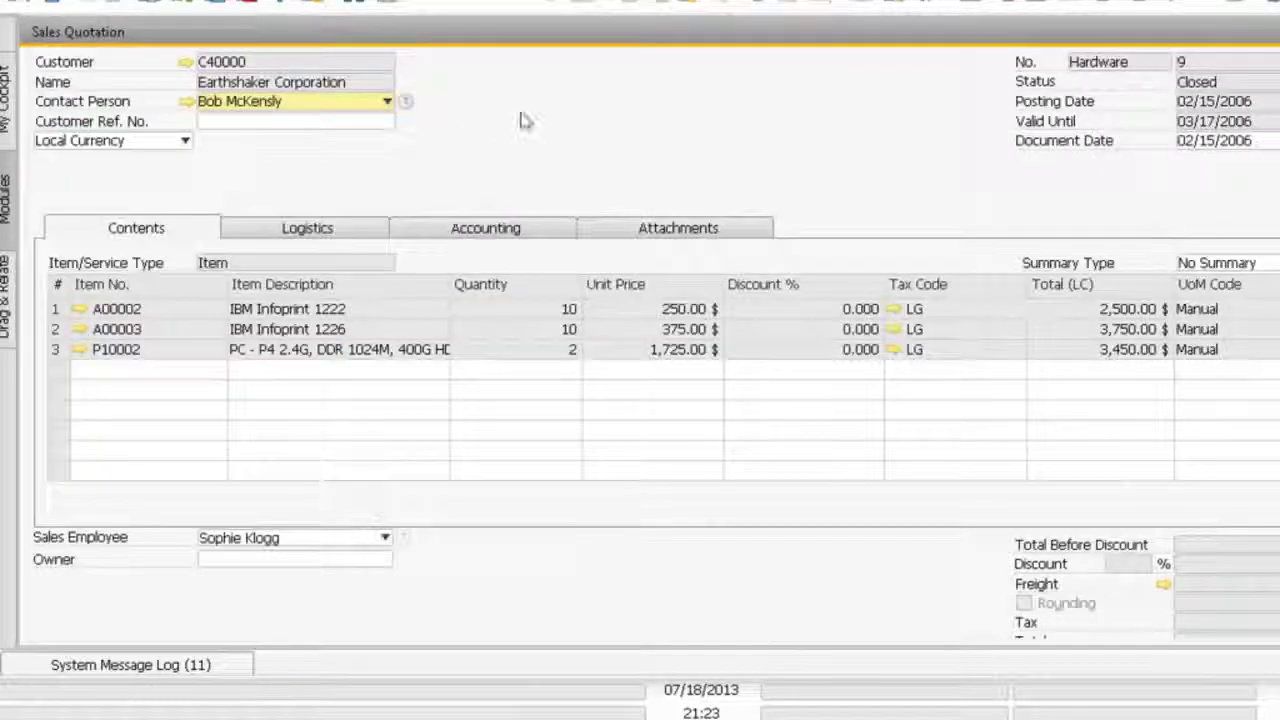
pyautogui.rightClick(520, 118)
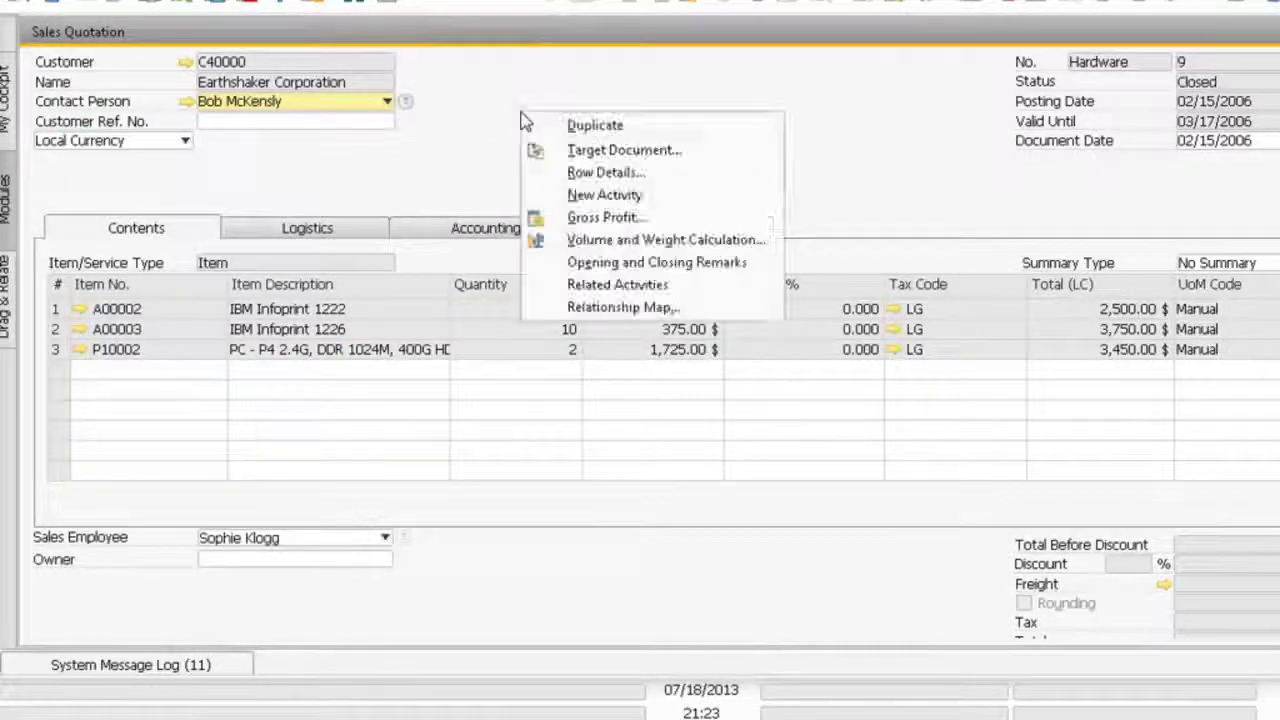
pyautogui.click(598, 310)
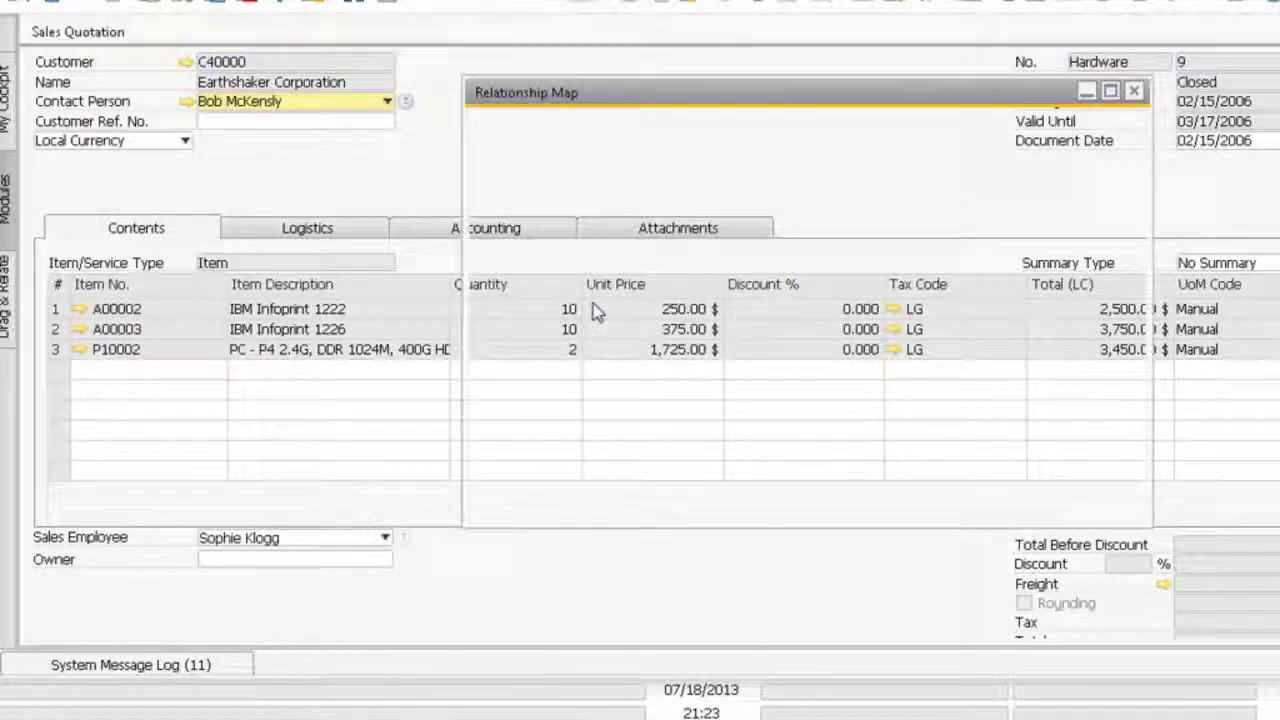